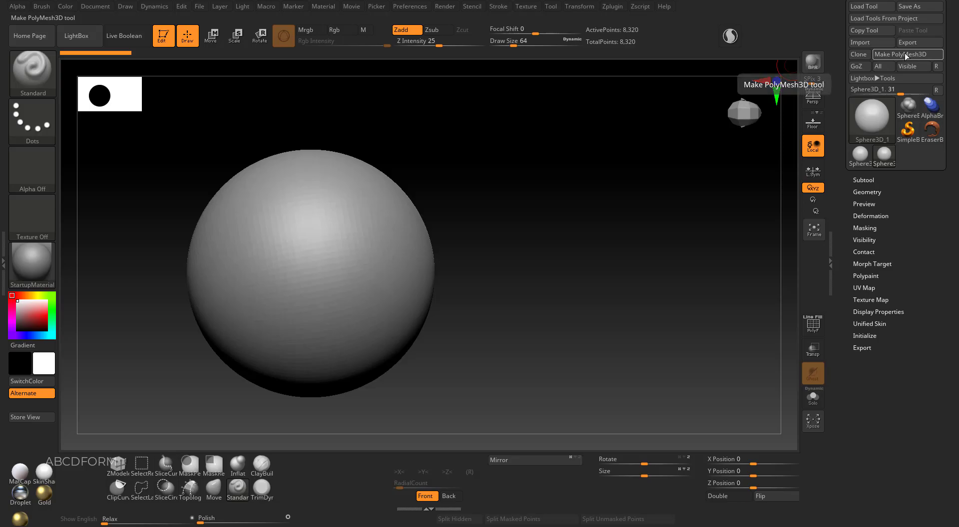
Step: Convert the sphere to a PolyMesh3D and subdivide it up to subdivision level 6
{"action": "left_click", "coordinate": [906, 55]}
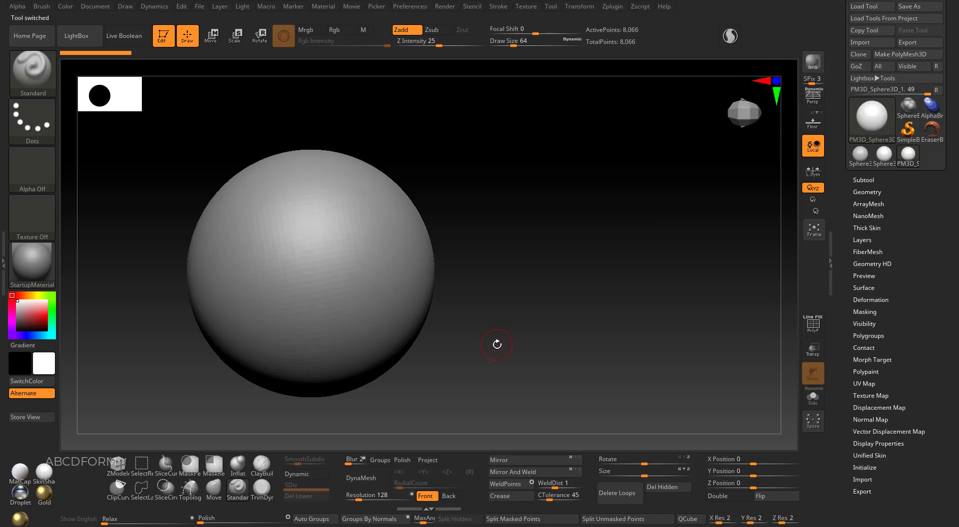
{"action": "left_click", "coordinate": [868, 192]}
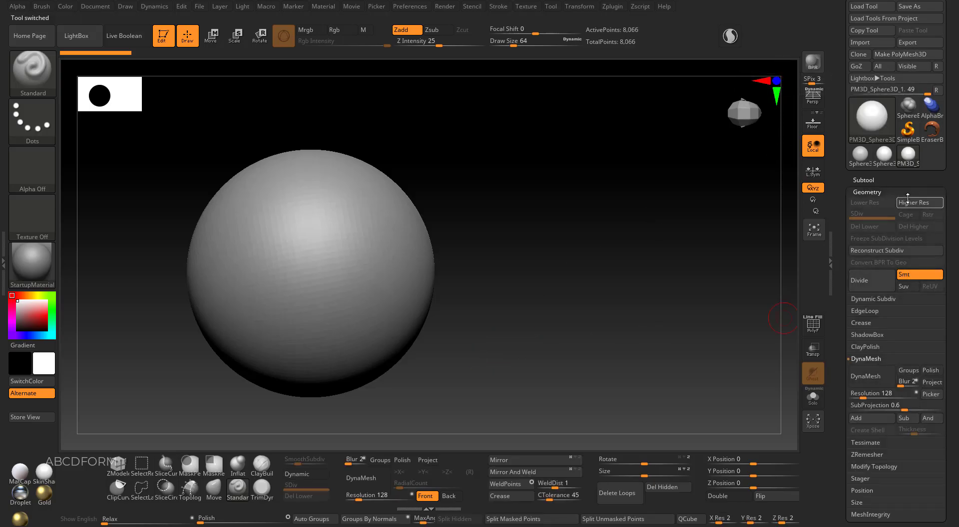
{"action": "left_click", "coordinate": [863, 286]}
{"action": "left_click", "coordinate": [863, 286]}
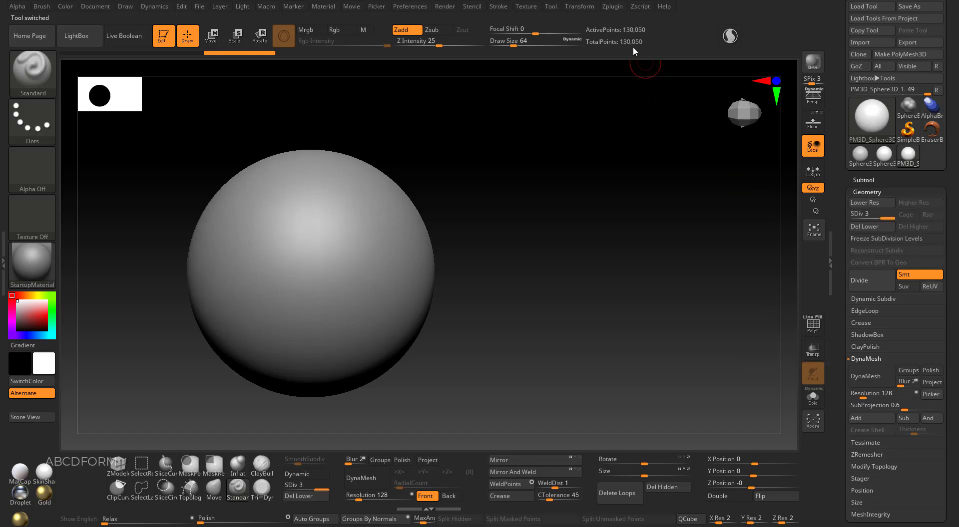
{"action": "key", "text": "ctrl+d"}
{"action": "key", "text": "ctrl+d"}
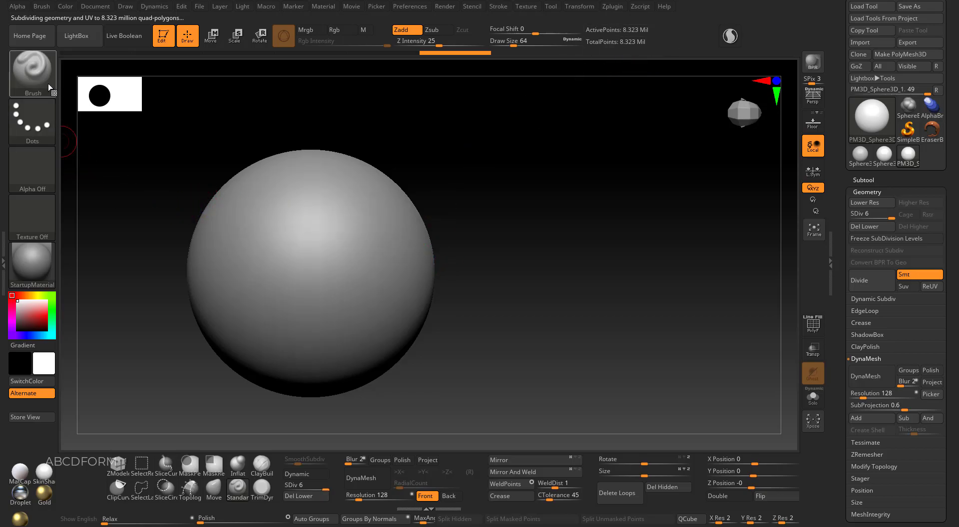
Step: Load the Tracks2 brush from the Tracks folder of the LightBox brush library
{"action": "left_click", "coordinate": [34, 74]}
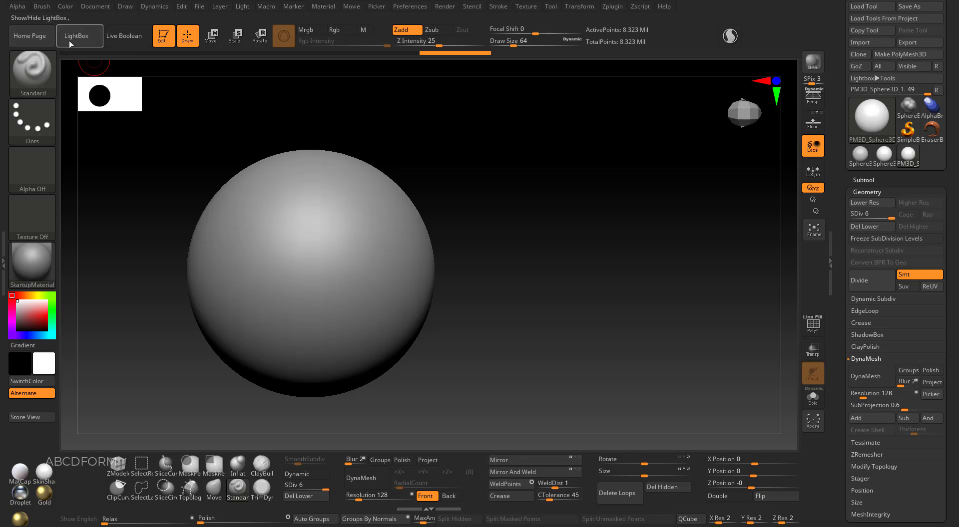
{"action": "left_click", "coordinate": [90, 37]}
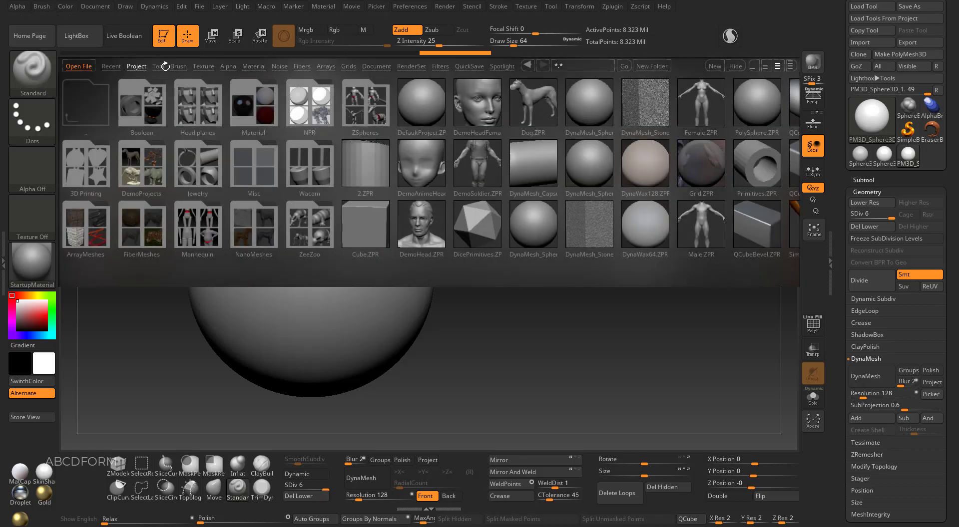
{"action": "left_click", "coordinate": [178, 67]}
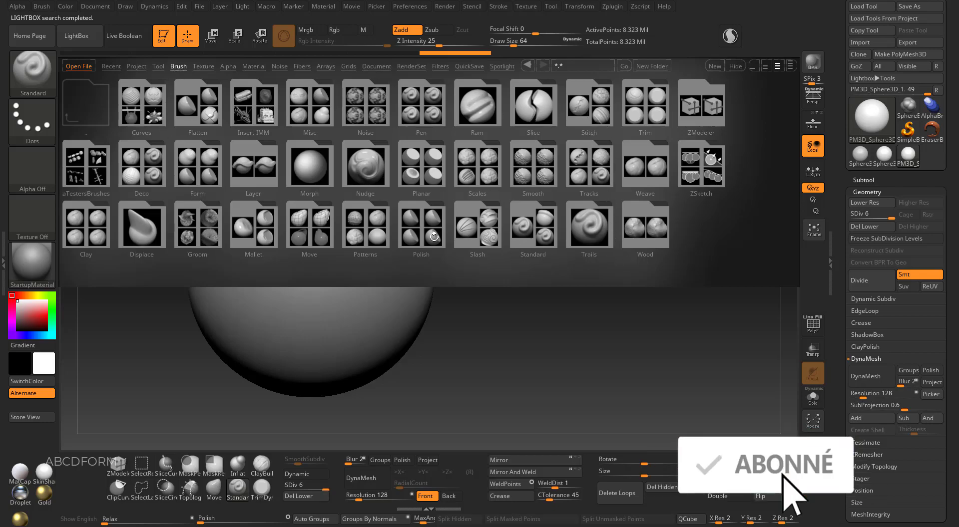
{"action": "left_click", "coordinate": [588, 167]}
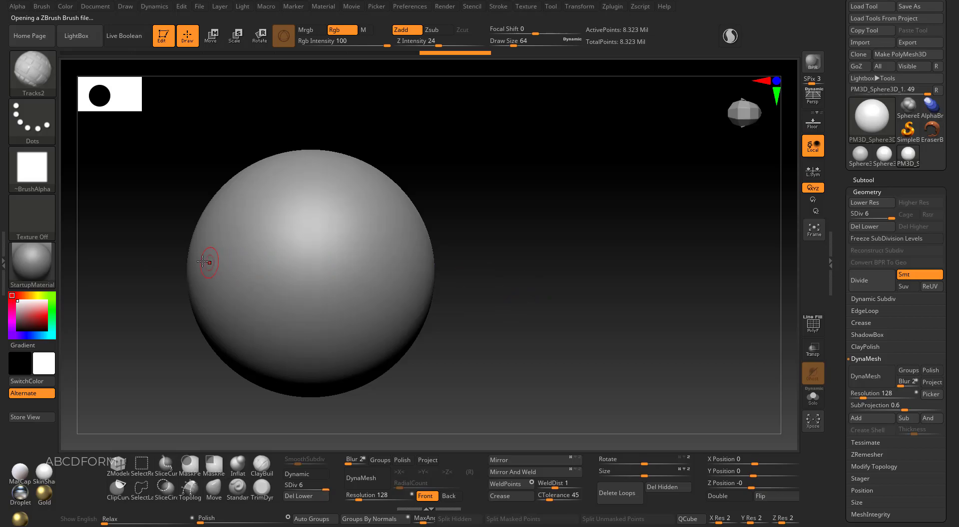
Step: Enlarge the brush to a draw size of about 83 and sculpt a Tracks2 stroke across the middle of the sphere
{"action": "key", "text": "space"}
{"action": "left_click_drag", "start_coordinate": [180, 202], "coordinate": [186, 201]}
{"action": "mouse_move", "coordinate": [206, 245]}
{"action": "left_mouse_down"}
{"action": "mouse_move", "coordinate": [294, 240]}
{"action": "mouse_move", "coordinate": [384, 214]}
{"action": "mouse_move", "coordinate": [406, 233]}
{"action": "mouse_move", "coordinate": [208, 288]}
{"action": "left_mouse_up"}
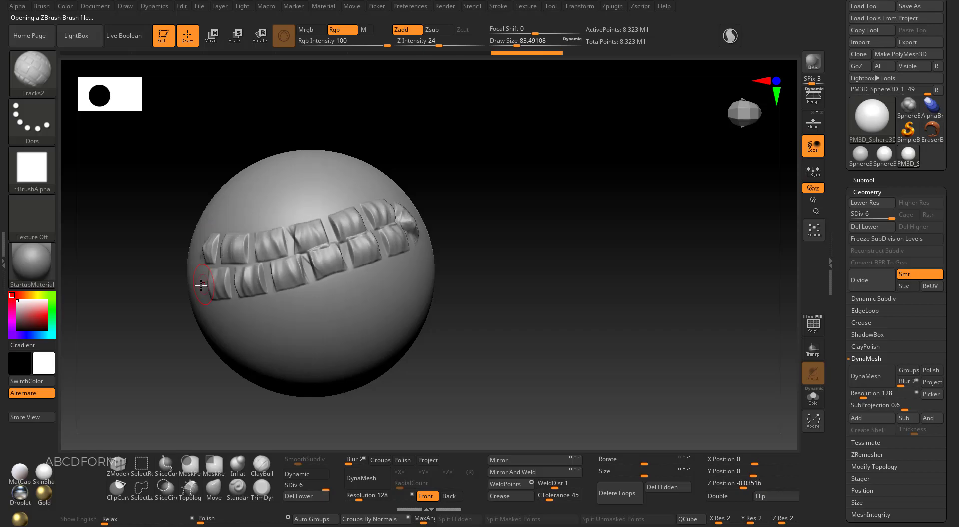
{"action": "left_click_drag", "start_coordinate": [581, 217], "coordinate": [602, 224]}
{"action": "mouse_move", "coordinate": [509, 252]}
{"action": "left_mouse_down"}
{"action": "mouse_move", "coordinate": [497, 232]}
{"action": "mouse_move", "coordinate": [499, 253]}
{"action": "mouse_move", "coordinate": [535, 231]}
{"action": "mouse_move", "coordinate": [532, 222]}
{"action": "left_mouse_up"}
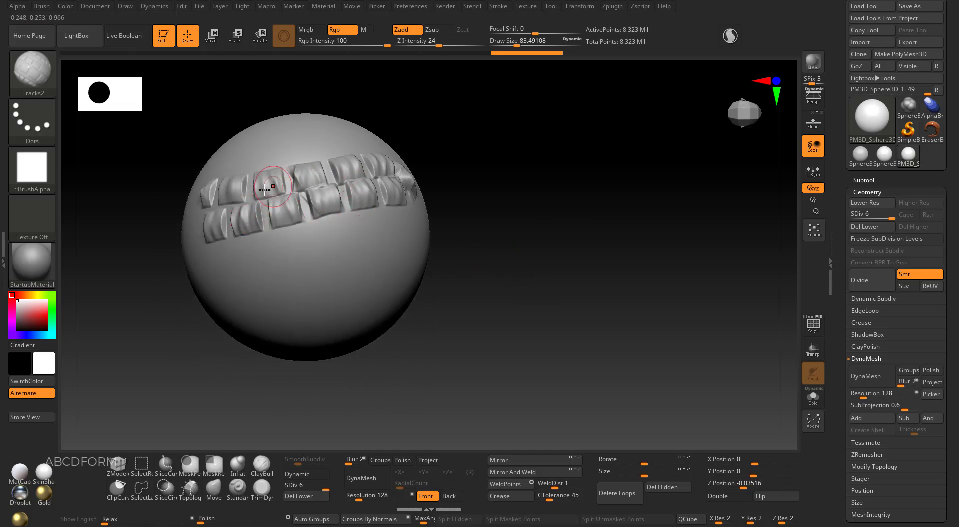
Step: Examine the ZBrushes\Tracks folder as a save location for the brush preset, and close the save dialog without saving
{"action": "left_click", "coordinate": [44, 10]}
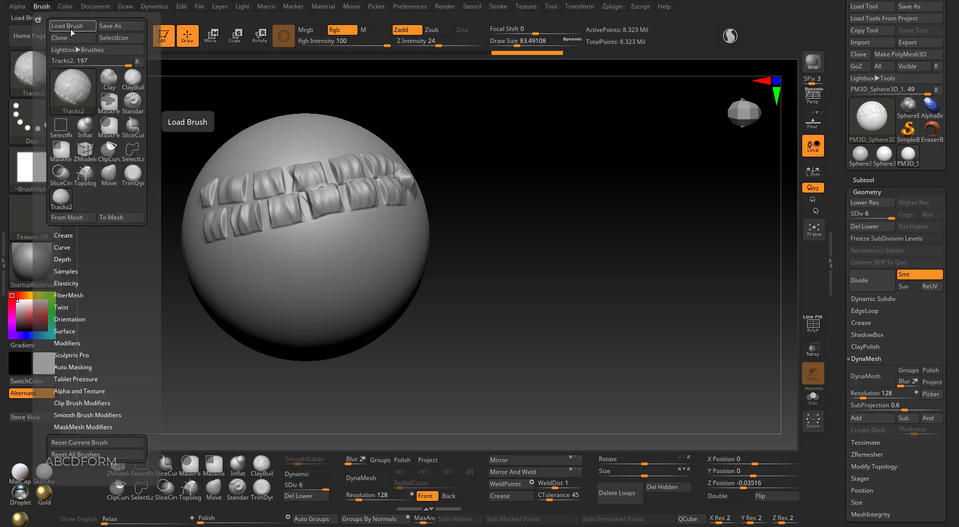
{"action": "left_click", "coordinate": [113, 25]}
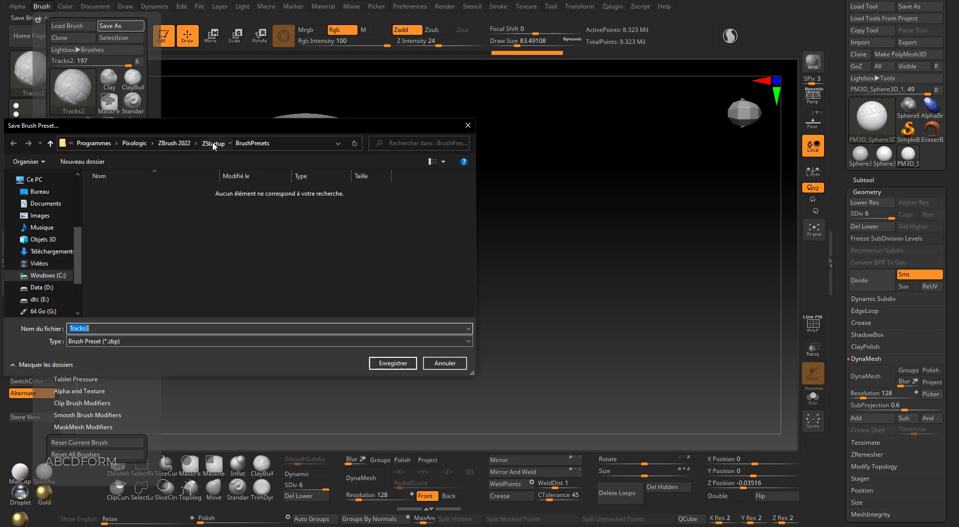
{"action": "left_click", "coordinate": [190, 144]}
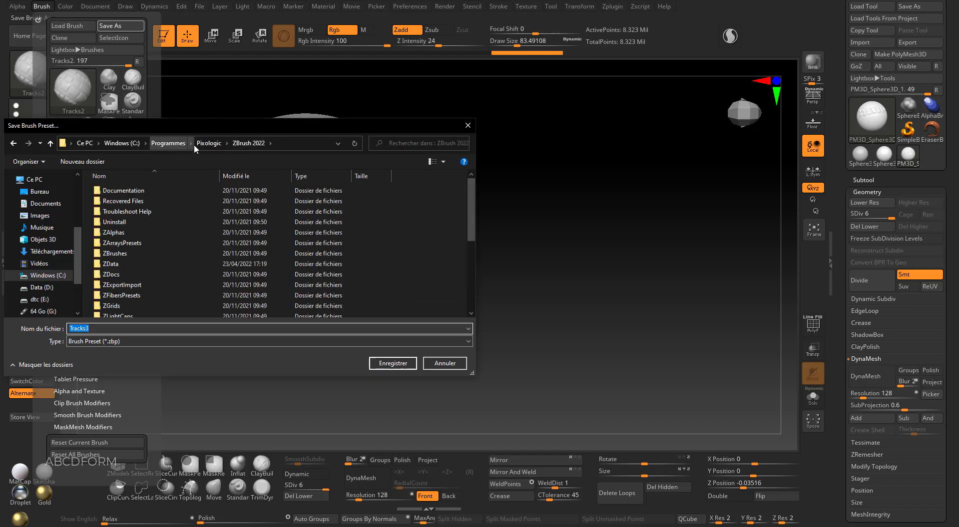
{"action": "double_click", "coordinate": [127, 254]}
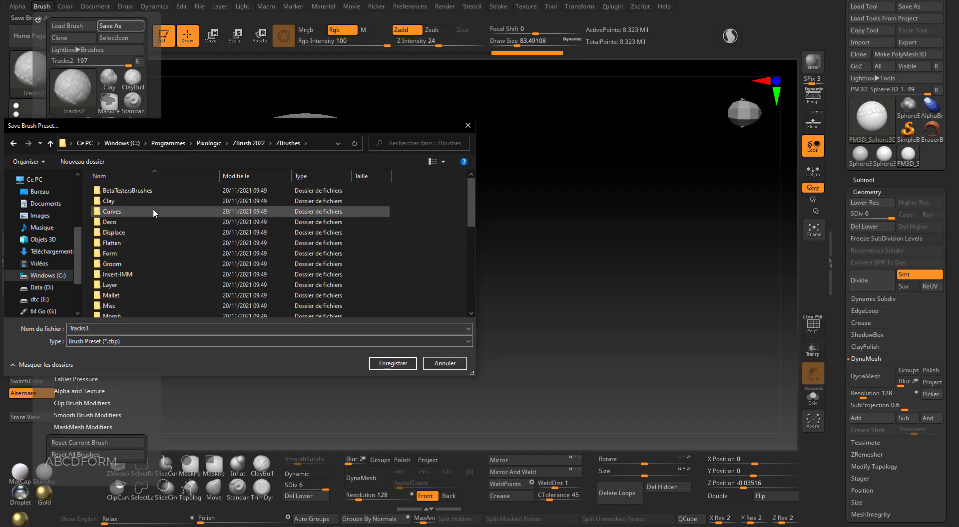
{"action": "scroll", "coordinate": [153, 208], "scroll_direction": "down", "scroll_amount": 3}
{"action": "scroll", "coordinate": [143, 234], "scroll_direction": "down", "scroll_amount": 5}
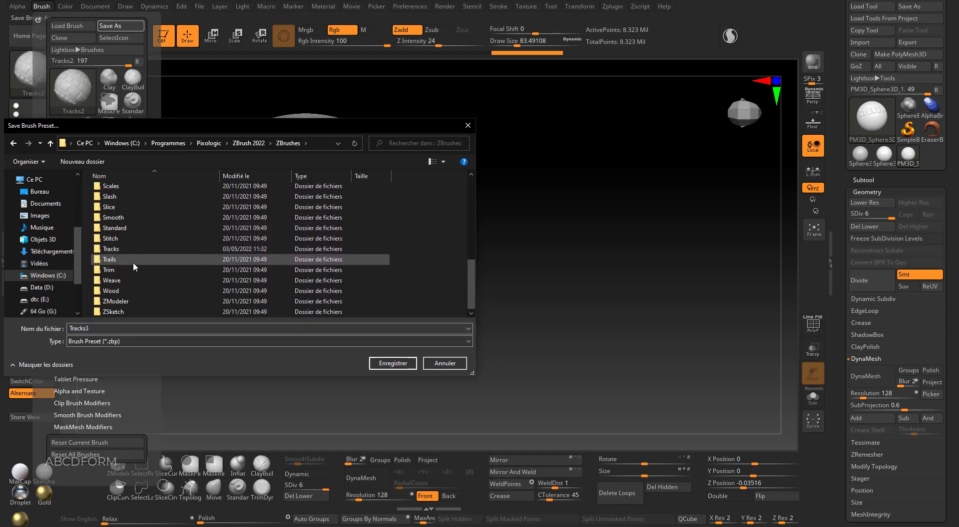
{"action": "double_click", "coordinate": [119, 248]}
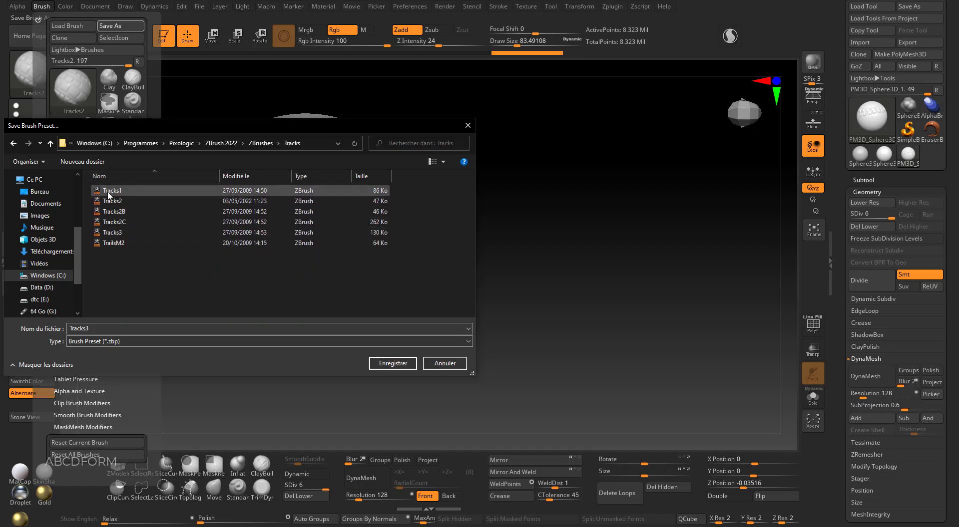
{"action": "left_click", "coordinate": [259, 144]}
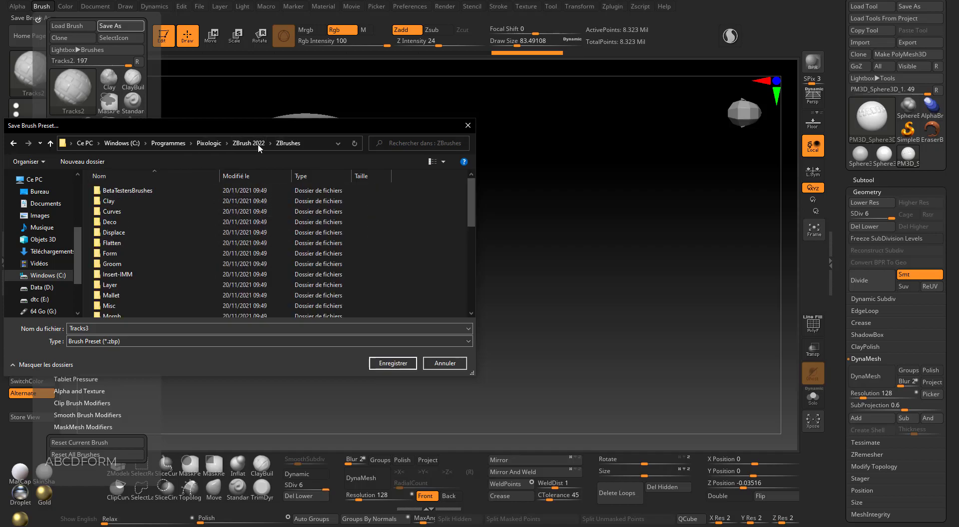
{"action": "left_click", "coordinate": [469, 128]}
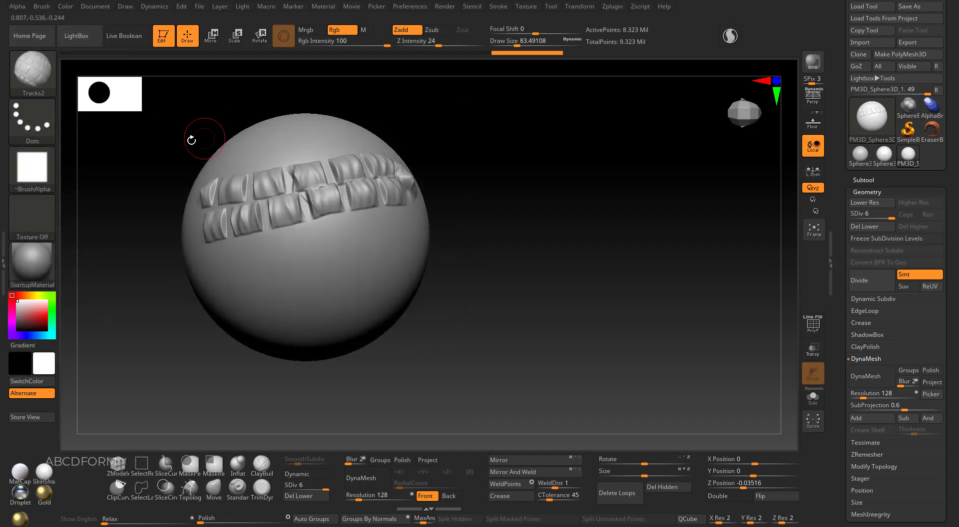
Step: Assign Alpha 01 to the Tracks2 brush and sculpt a second stroke across the sphere below the first one
{"action": "left_click", "coordinate": [33, 176]}
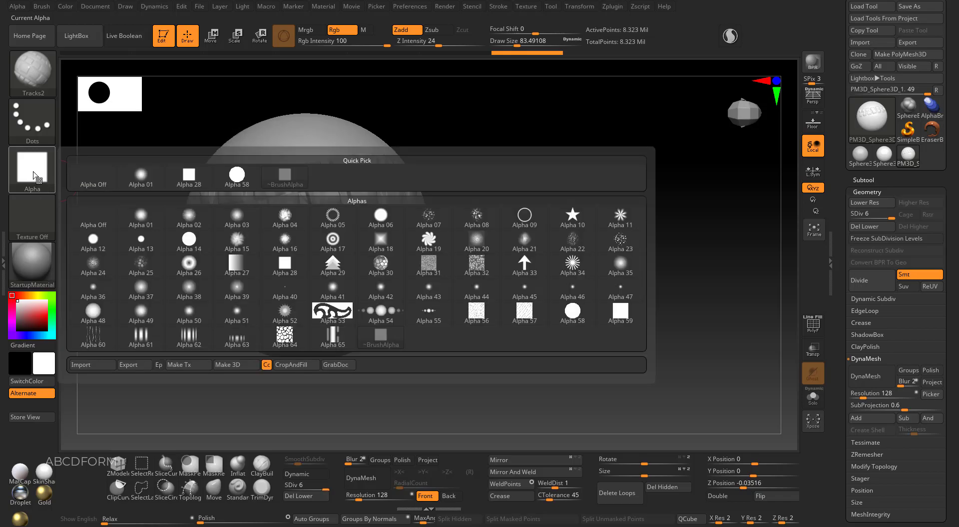
{"action": "left_click", "coordinate": [141, 178]}
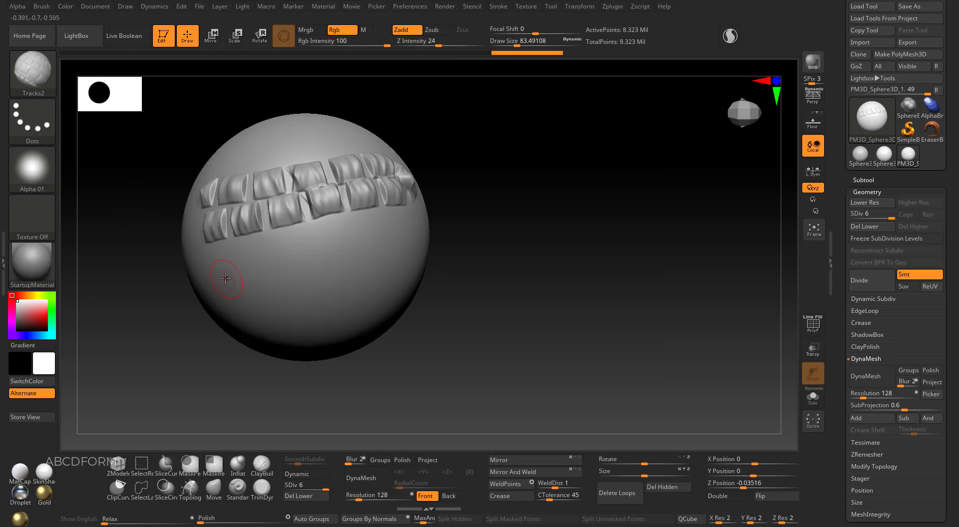
{"action": "mouse_move", "coordinate": [224, 277]}
{"action": "left_mouse_down"}
{"action": "mouse_move", "coordinate": [393, 228]}
{"action": "mouse_move", "coordinate": [433, 231]}
{"action": "mouse_move", "coordinate": [416, 257]}
{"action": "mouse_move", "coordinate": [226, 311]}
{"action": "left_mouse_up"}
{"action": "mouse_move", "coordinate": [511, 247]}
{"action": "left_mouse_down"}
{"action": "mouse_move", "coordinate": [545, 203]}
{"action": "mouse_move", "coordinate": [520, 188]}
{"action": "mouse_move", "coordinate": [509, 245]}
{"action": "left_mouse_up"}
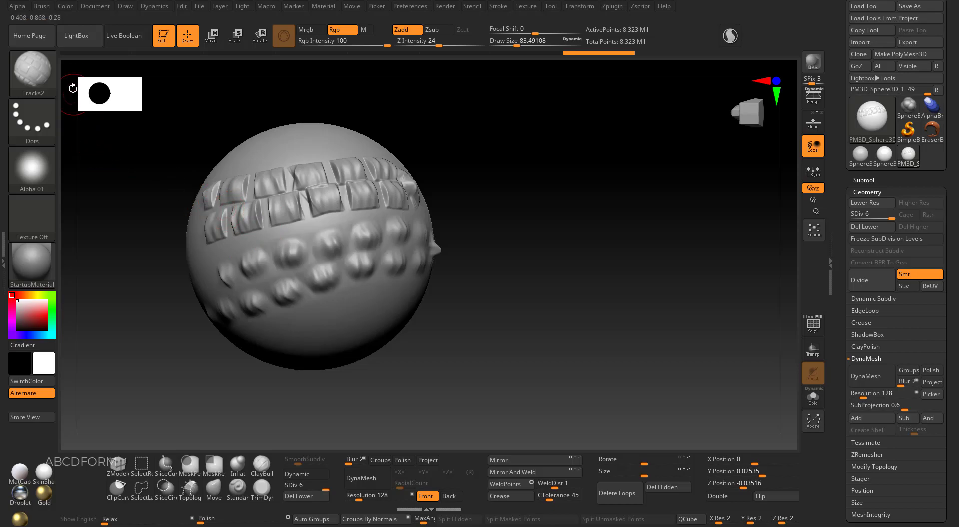
Step: Save the modified brush as a preset named Tracks_perso in the ZBrush 2022\ZBrushes\Tracks folder
{"action": "left_click", "coordinate": [43, 7]}
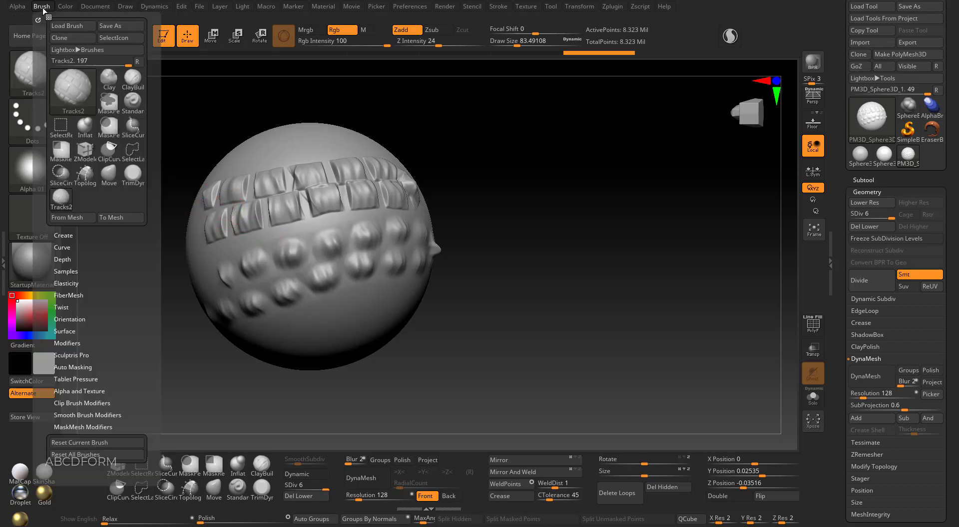
{"action": "left_click", "coordinate": [113, 28]}
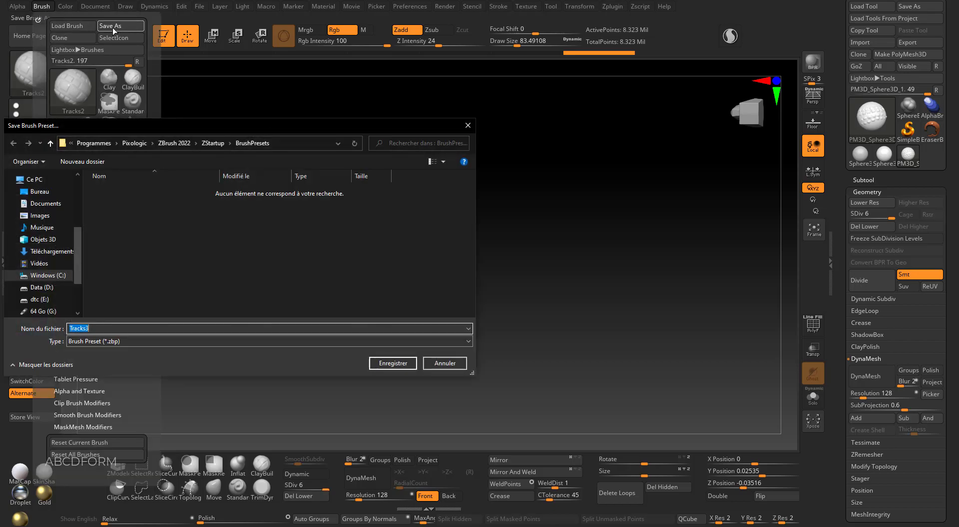
{"action": "left_click", "coordinate": [185, 144]}
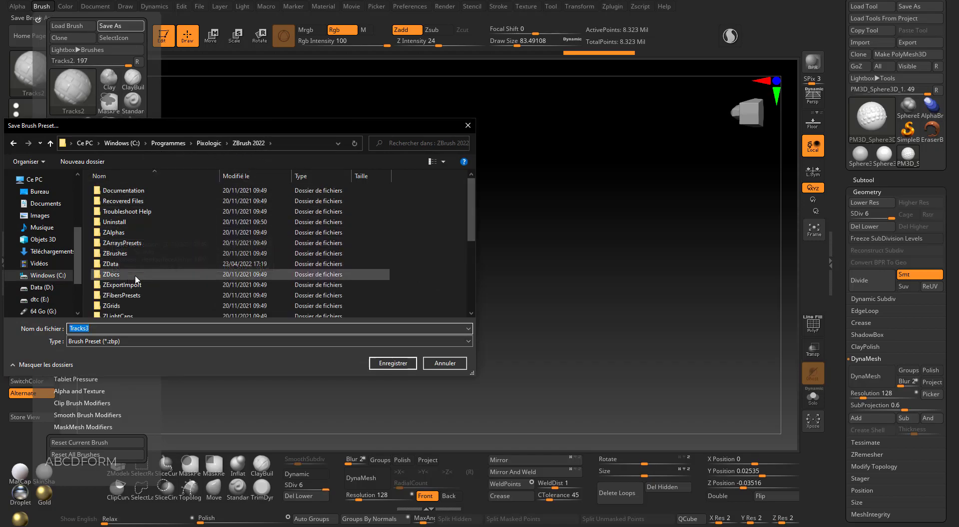
{"action": "double_click", "coordinate": [114, 254]}
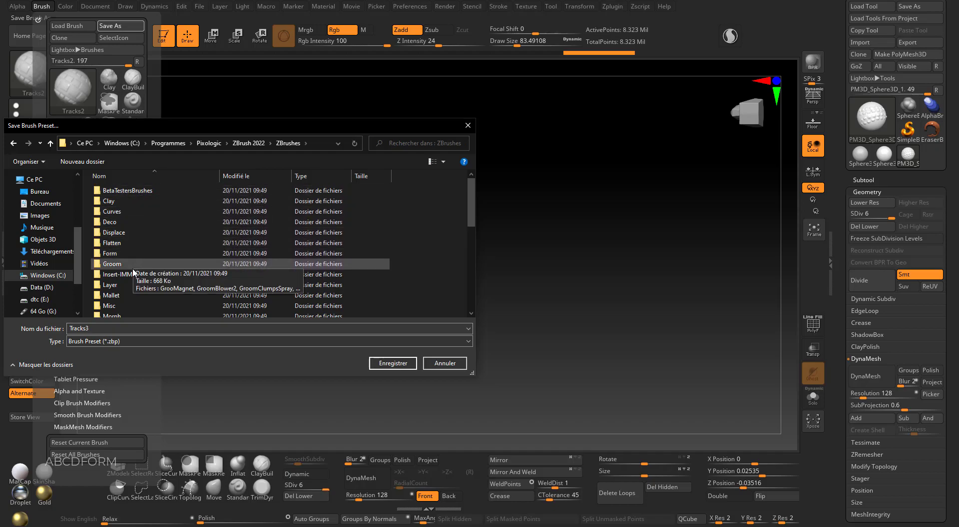
{"action": "scroll", "coordinate": [133, 273], "scroll_direction": "down", "scroll_amount": 4}
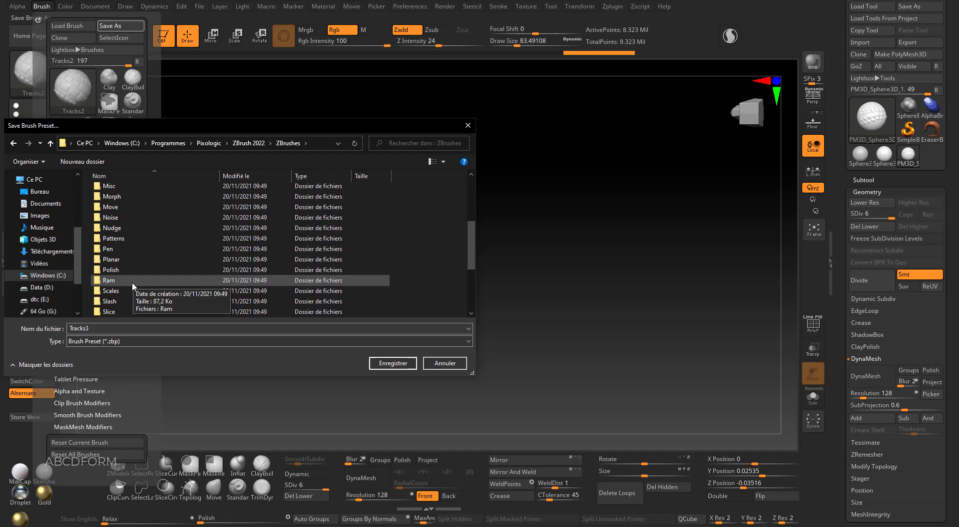
{"action": "scroll", "coordinate": [132, 282], "scroll_direction": "down", "scroll_amount": 3}
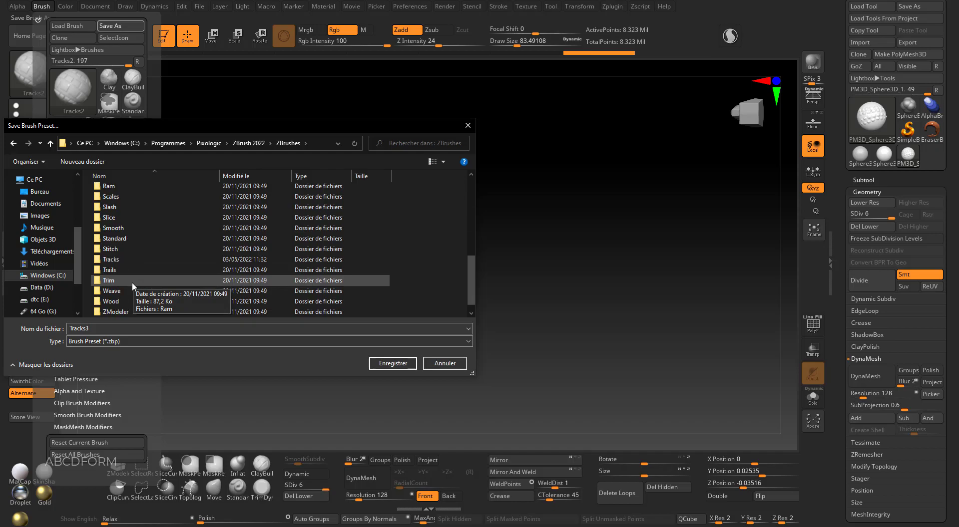
{"action": "double_click", "coordinate": [117, 259]}
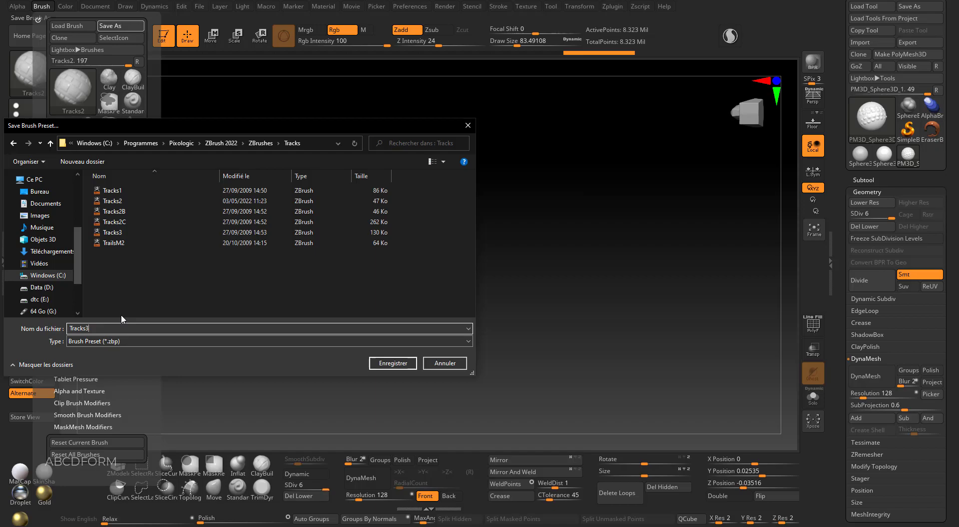
{"action": "key", "text": "BackSpace"}
{"action": "type", "text": "_"}
{"action": "key", "text": "Return"}
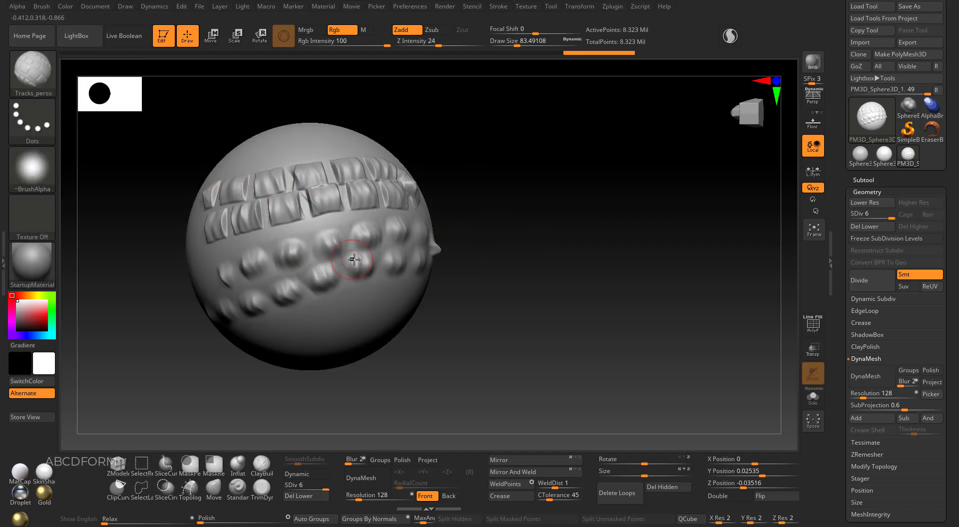
Step: Switch to the ClayBuildup brush and sculpt a horizontal stroke on the lower part of the sphere
{"action": "left_click", "coordinate": [34, 74]}
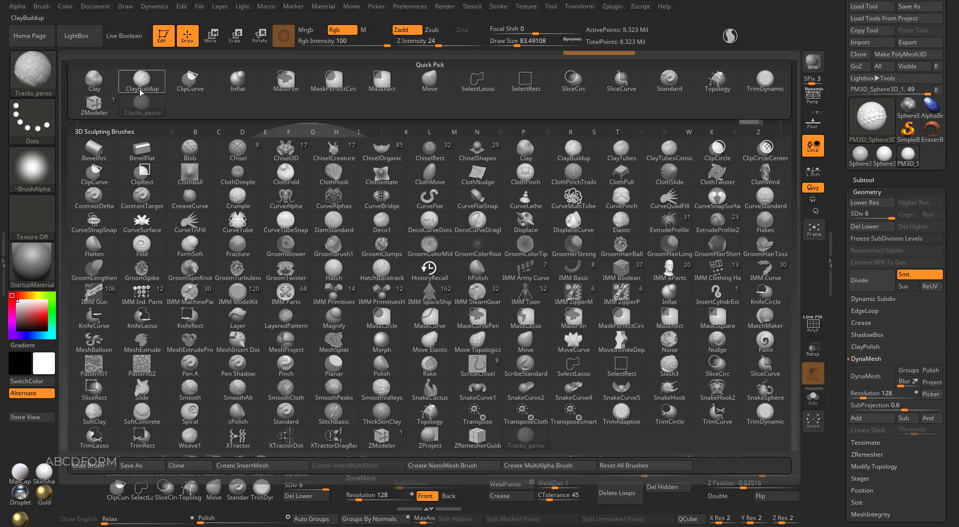
{"action": "left_click", "coordinate": [143, 91]}
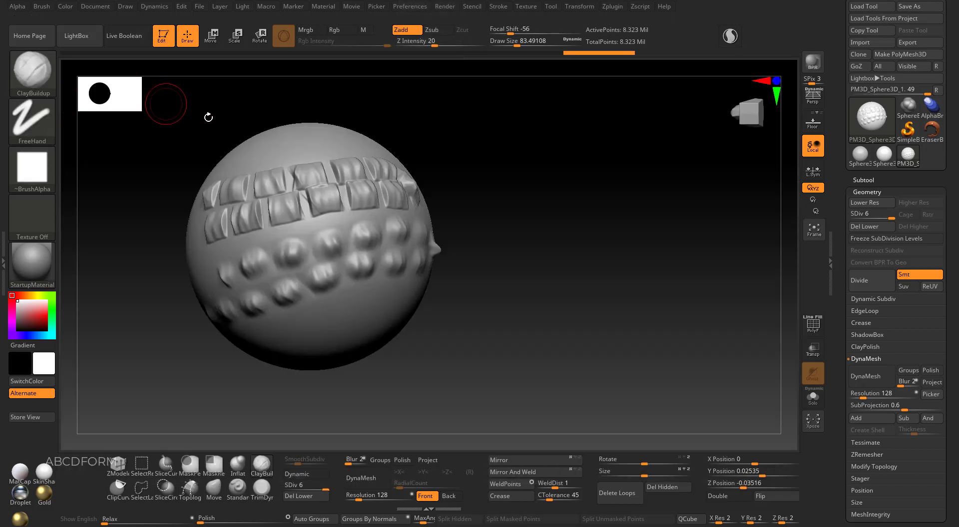
{"action": "left_click_drag", "start_coordinate": [275, 327], "coordinate": [402, 324]}
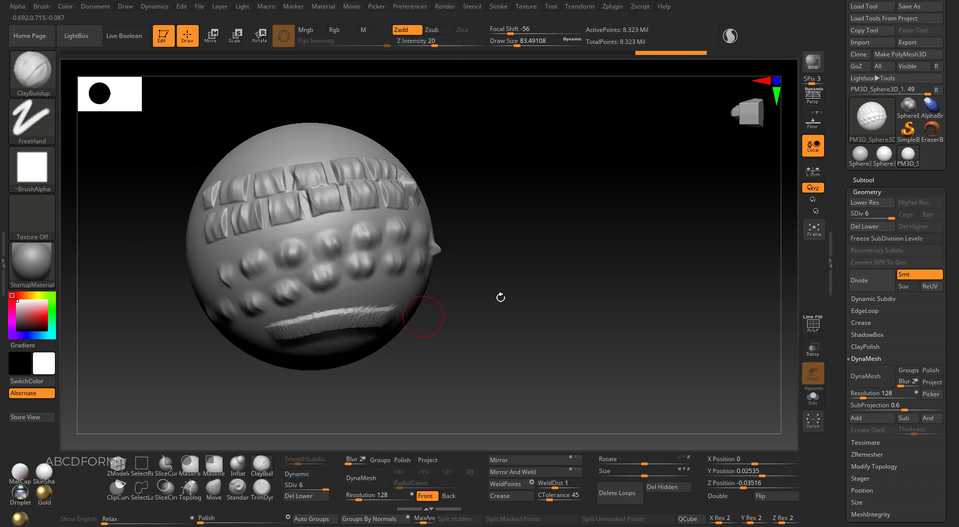
Step: Examine the ZBrush 2022\ZStartup\BrushPresets folder as a save location for the ClayBuildup preset, and close the save dialog without saving
{"action": "left_click", "coordinate": [28, 85]}
{"action": "left_click", "coordinate": [42, 7]}
{"action": "left_click", "coordinate": [121, 25]}
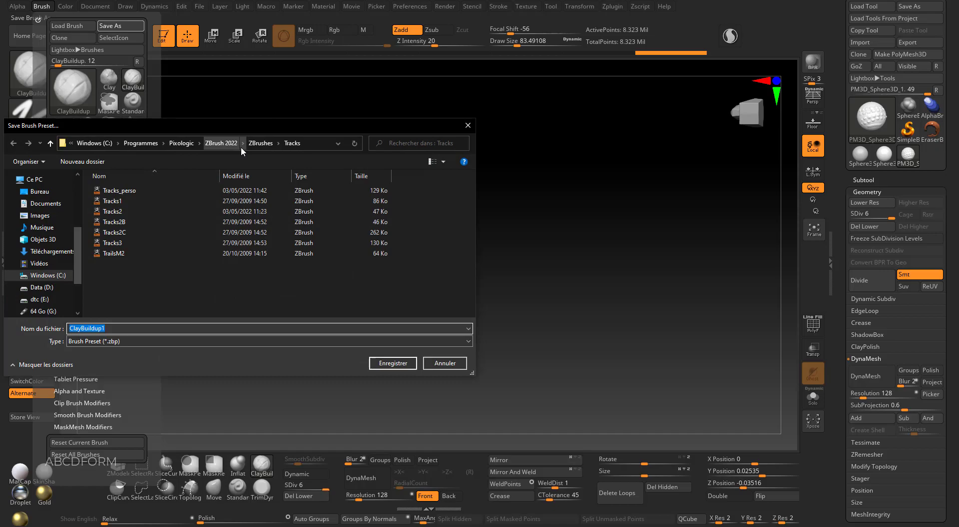
{"action": "left_click", "coordinate": [238, 143]}
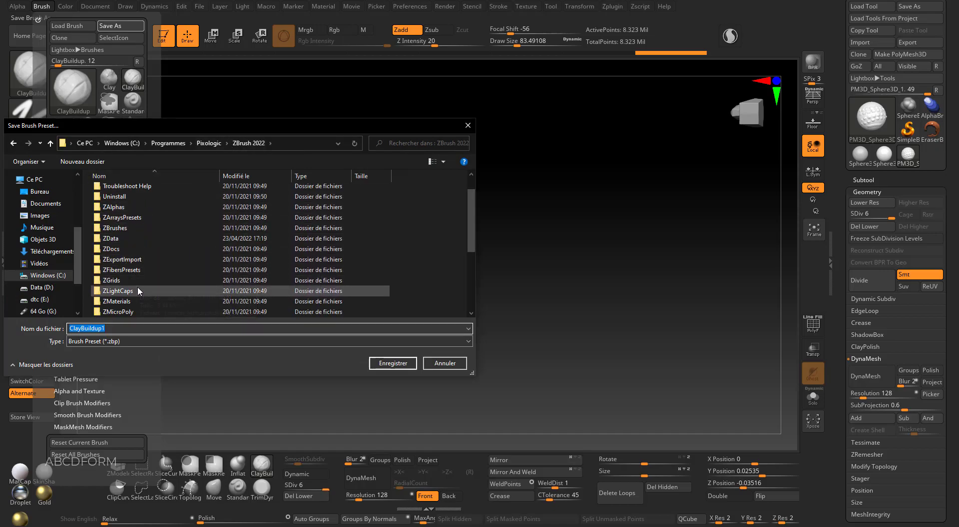
{"action": "scroll", "coordinate": [139, 289], "scroll_direction": "down", "scroll_amount": 2}
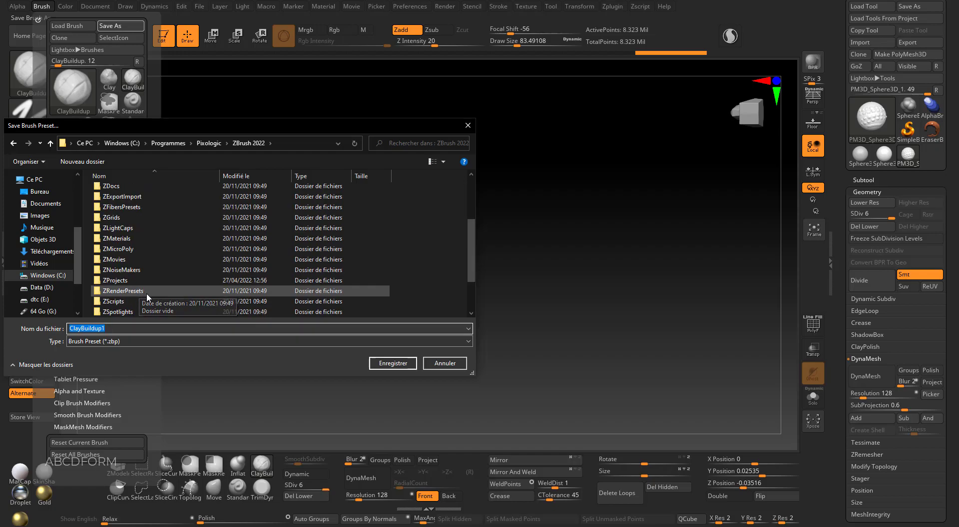
{"action": "scroll", "coordinate": [147, 296], "scroll_direction": "down", "scroll_amount": 2}
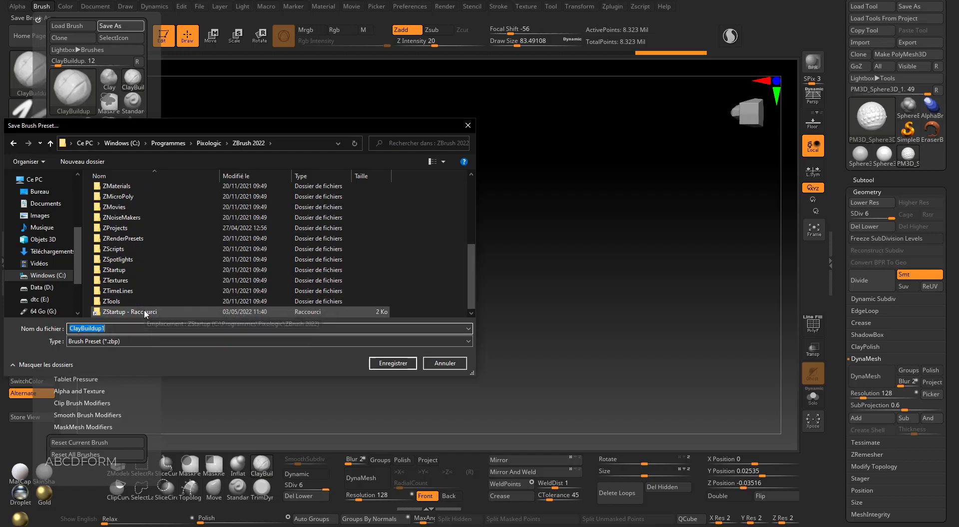
{"action": "double_click", "coordinate": [118, 270]}
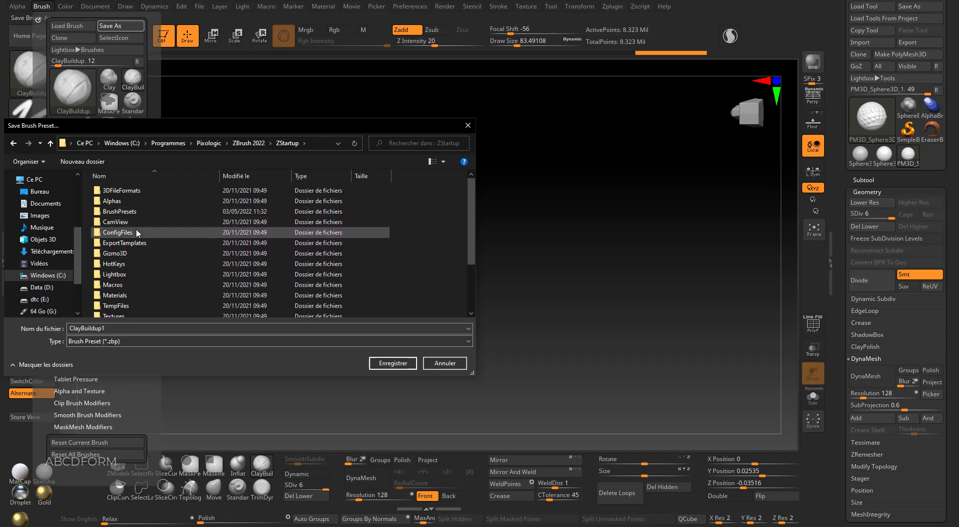
{"action": "scroll", "coordinate": [150, 270], "scroll_direction": "down", "scroll_amount": 1}
{"action": "scroll", "coordinate": [153, 275], "scroll_direction": "up", "scroll_amount": 1}
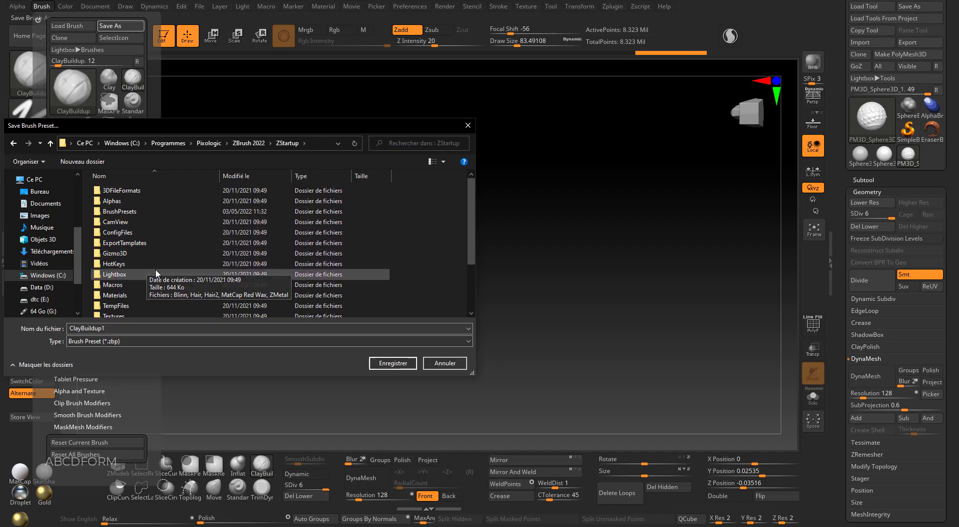
{"action": "left_click", "coordinate": [131, 213]}
{"action": "double_click", "coordinate": [132, 213]}
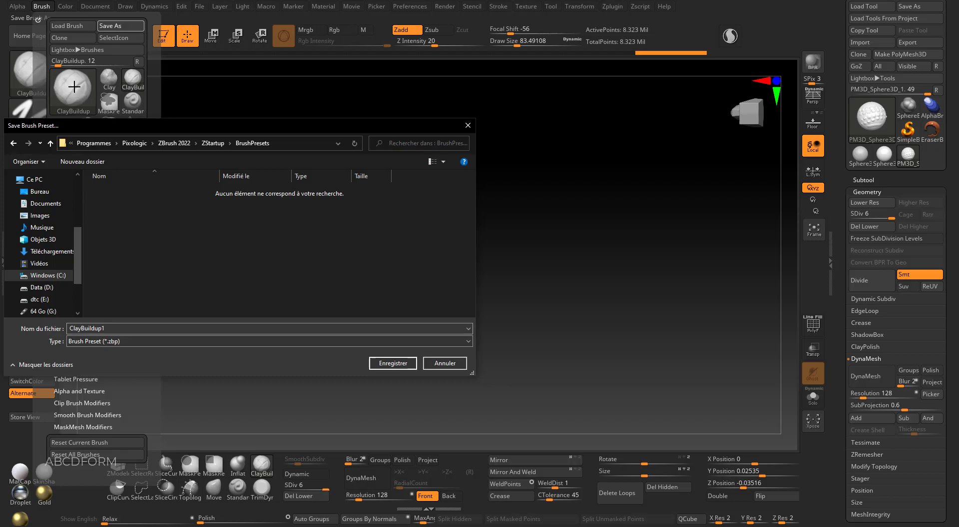
{"action": "left_click", "coordinate": [445, 363]}
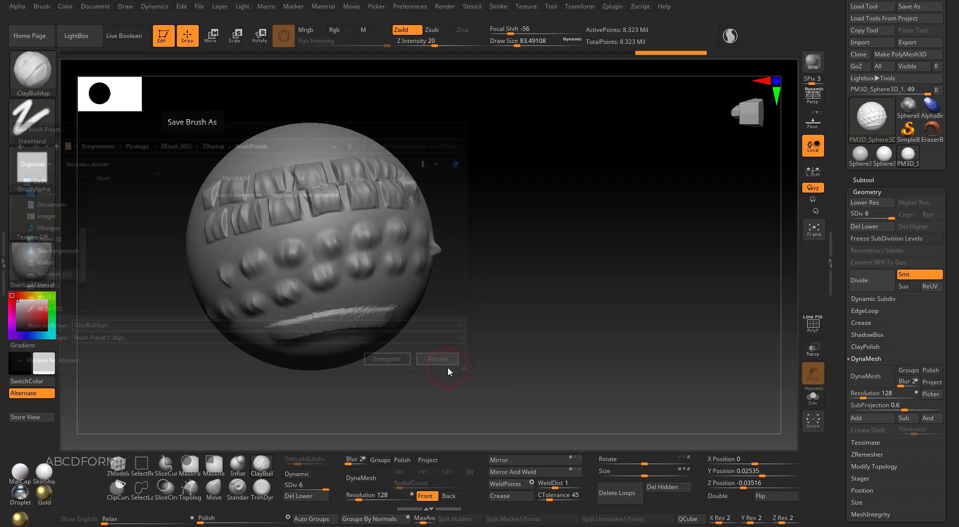
Step: Select the Tracks_perso brush and save it as a preset named Tracks_perso1 in the ZBrush 2022\ZStartup\BrushPresets folder
{"action": "left_click", "coordinate": [36, 77]}
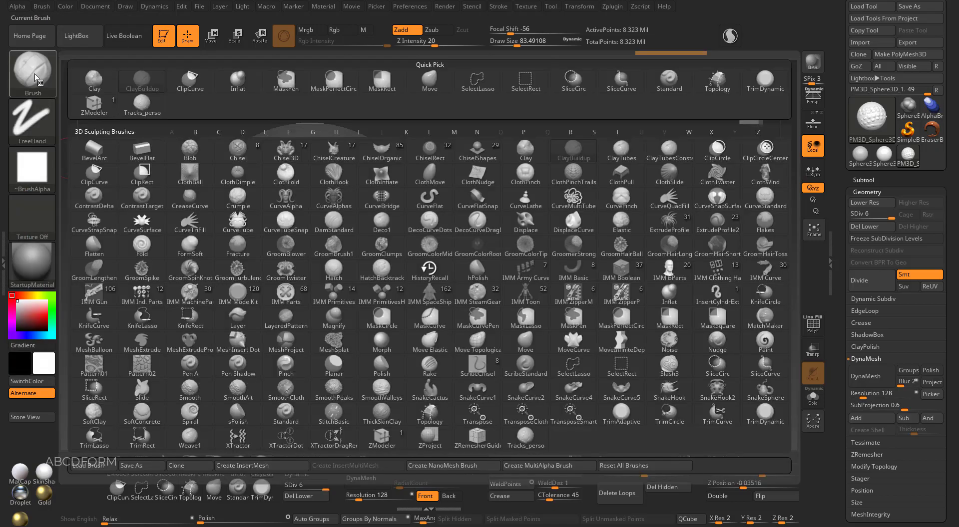
{"action": "left_click", "coordinate": [524, 439]}
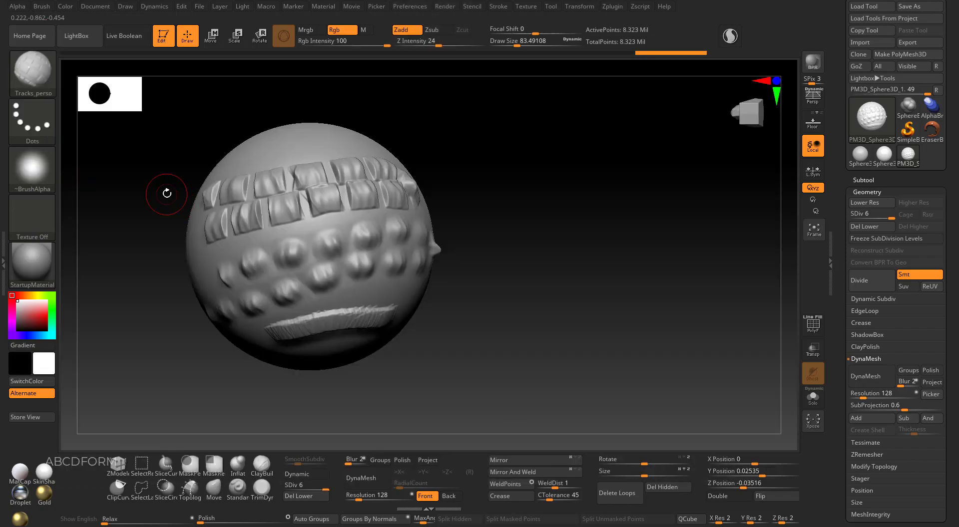
{"action": "left_click", "coordinate": [43, 7]}
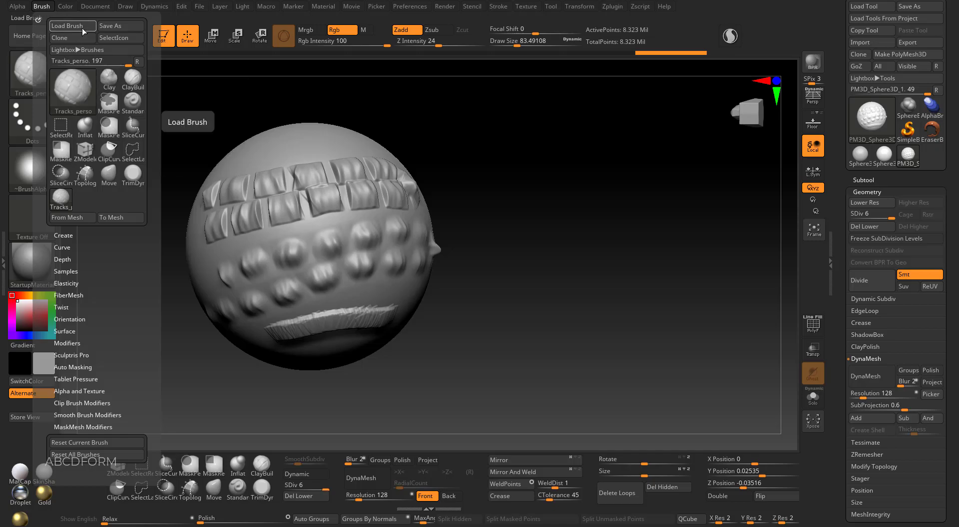
{"action": "left_click", "coordinate": [120, 25]}
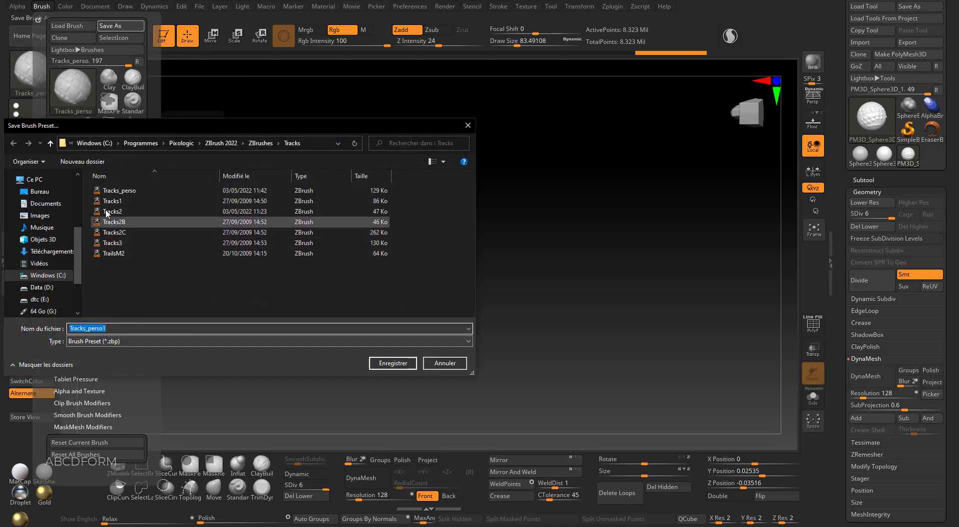
{"action": "left_click", "coordinate": [220, 143]}
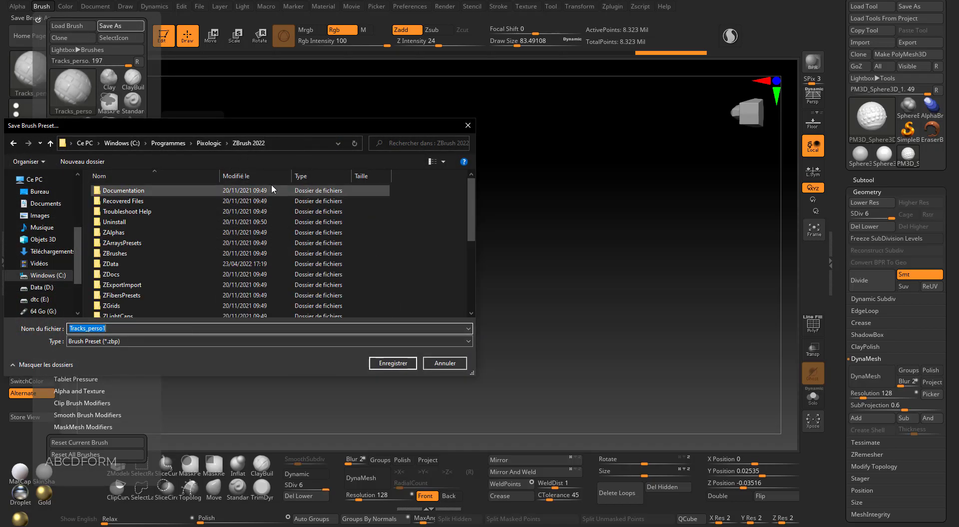
{"action": "scroll", "coordinate": [127, 280], "scroll_direction": "down", "scroll_amount": 2}
{"action": "scroll", "coordinate": [128, 281], "scroll_direction": "down", "scroll_amount": 3}
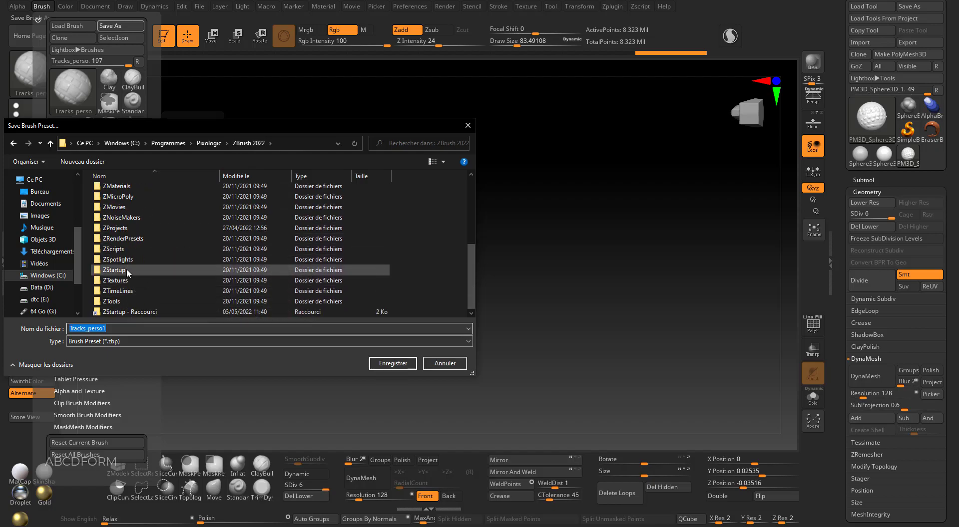
{"action": "double_click", "coordinate": [128, 272]}
{"action": "double_click", "coordinate": [134, 210]}
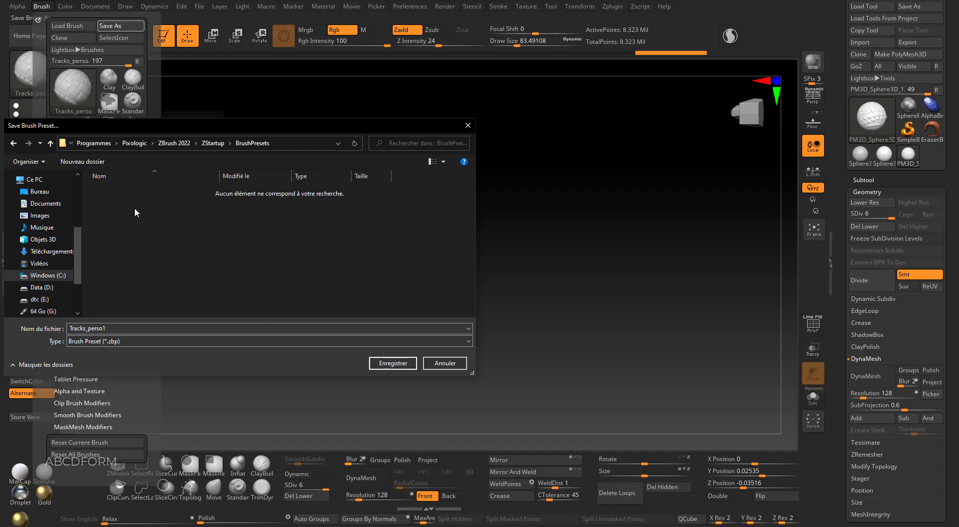
{"action": "double_click", "coordinate": [114, 329]}
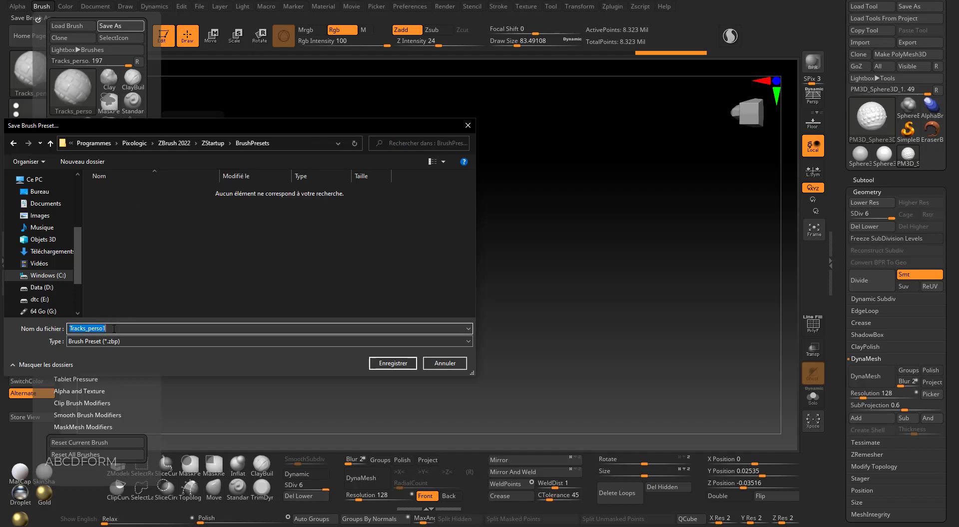
{"action": "left_click", "coordinate": [393, 363]}
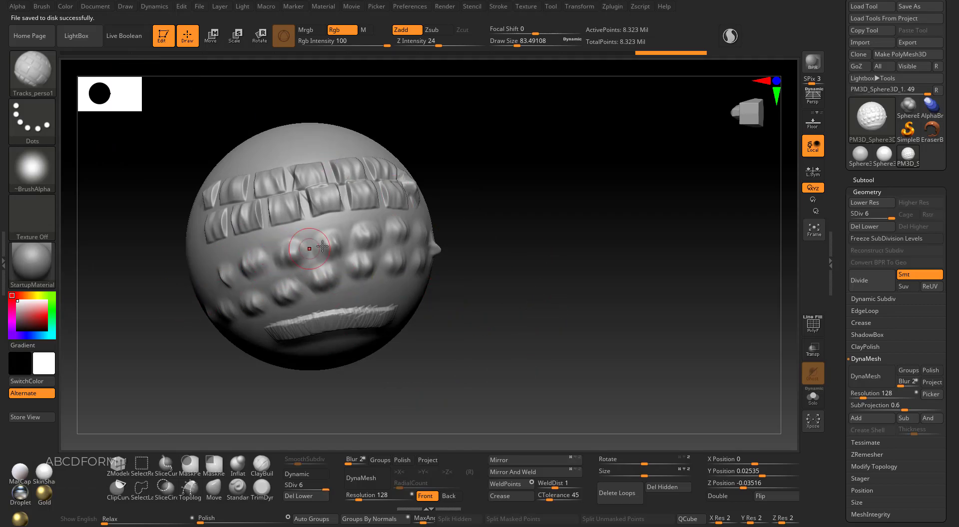
Step: Sculpt a curved stroke with the Tracks_perso1 brush across the upper part of the sphere, above the rows of square tracks
{"action": "left_click_drag", "start_coordinate": [551, 198], "coordinate": [569, 275]}
{"action": "mouse_move", "coordinate": [231, 185]}
{"action": "left_mouse_down"}
{"action": "mouse_move", "coordinate": [339, 168]}
{"action": "mouse_move", "coordinate": [355, 147]}
{"action": "left_mouse_up"}
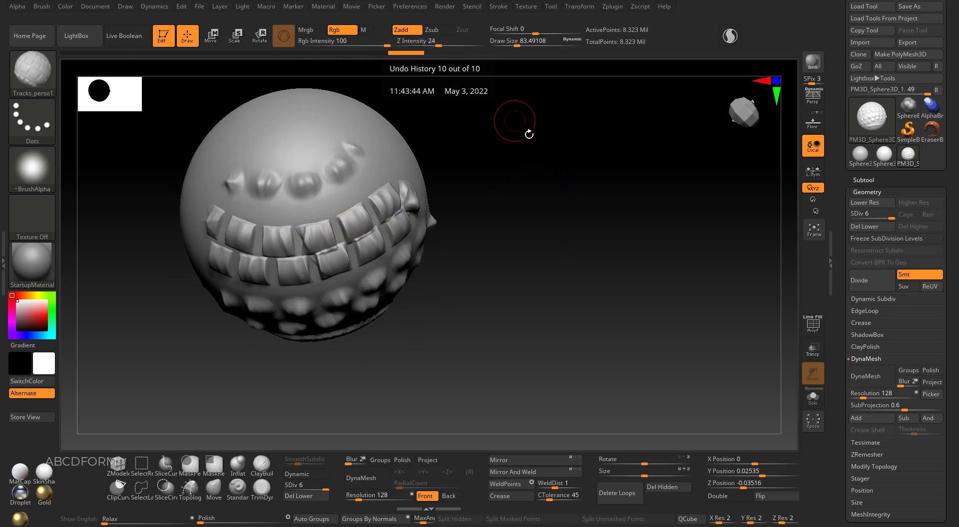
{"action": "mouse_move", "coordinate": [541, 203]}
{"action": "left_mouse_down"}
{"action": "mouse_move", "coordinate": [550, 205]}
{"action": "mouse_move", "coordinate": [537, 172]}
{"action": "mouse_move", "coordinate": [533, 185]}
{"action": "left_mouse_up"}
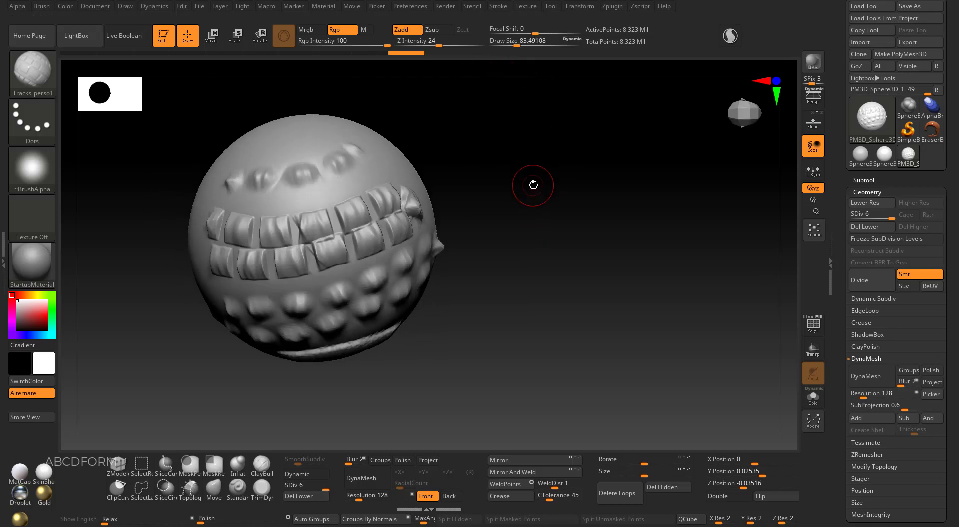